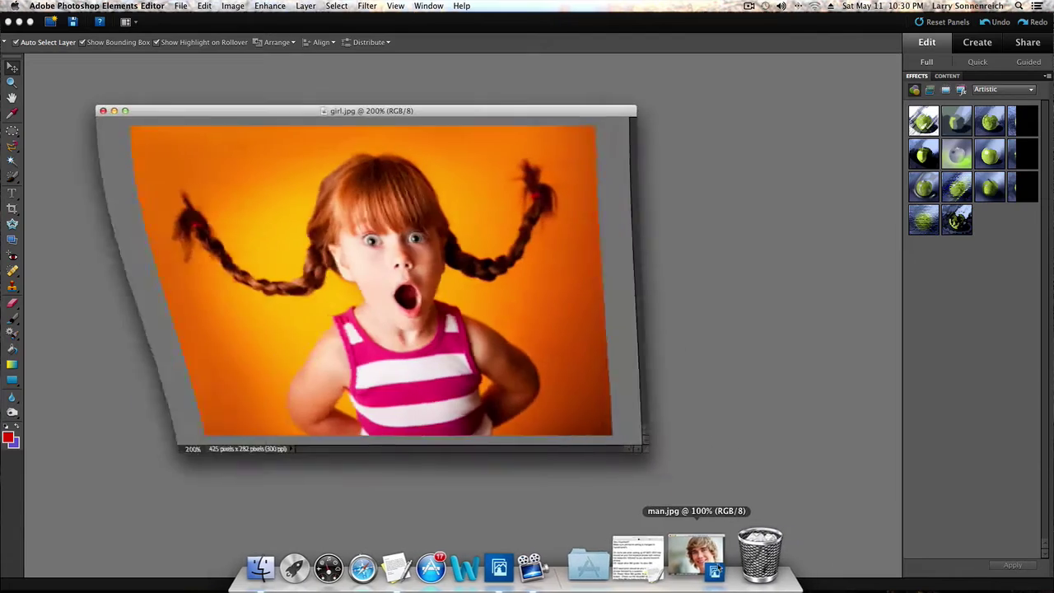
# Step: Bring the minimized man.jpg photo back and flip it horizontally
pyautogui.click(711, 563)
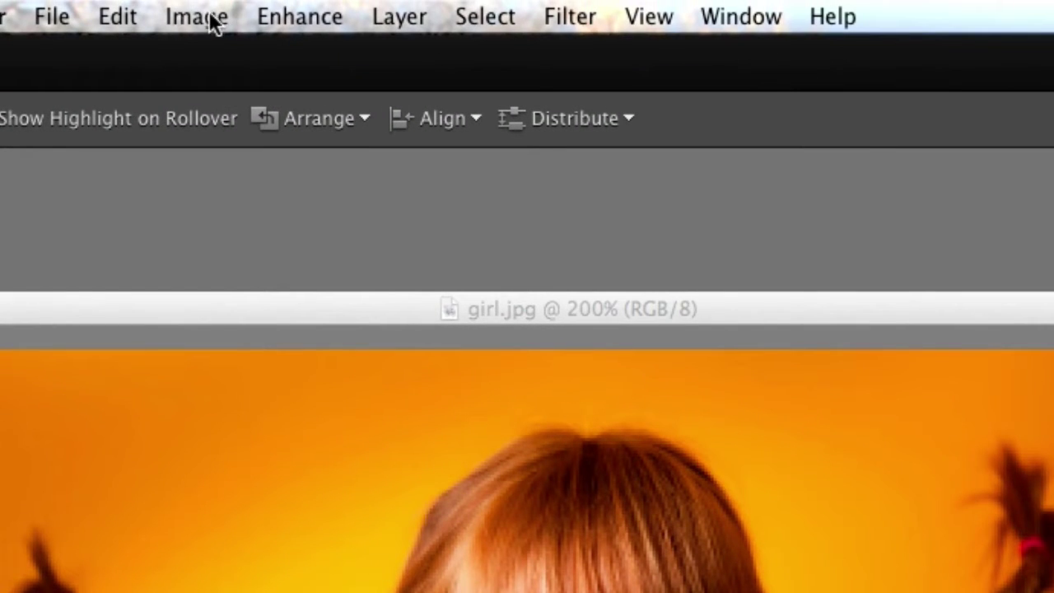
pyautogui.click(212, 20)
pyautogui.moveTo(272, 58)
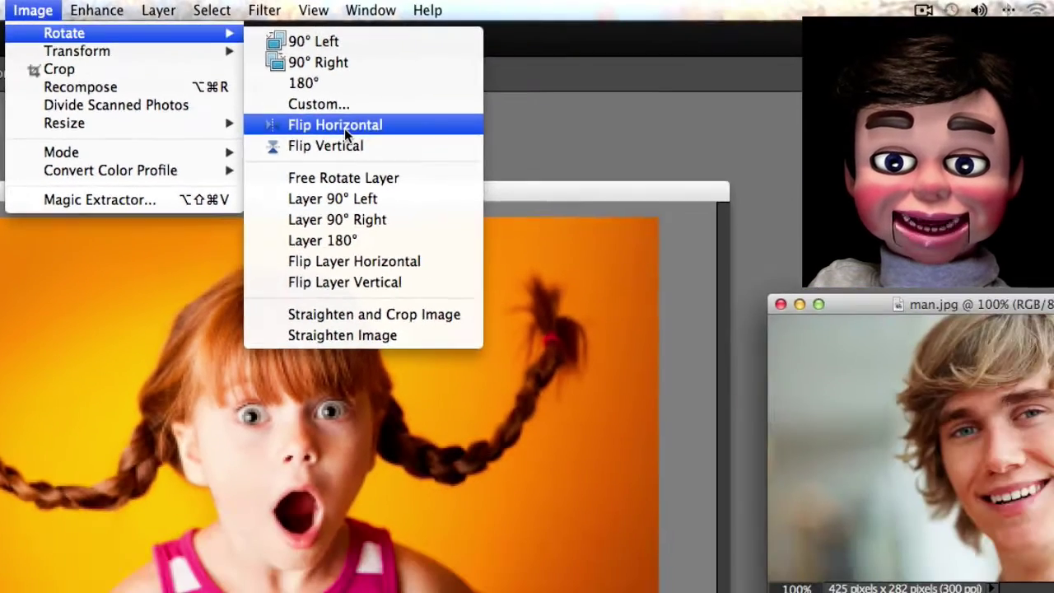
pyautogui.click(666, 198)
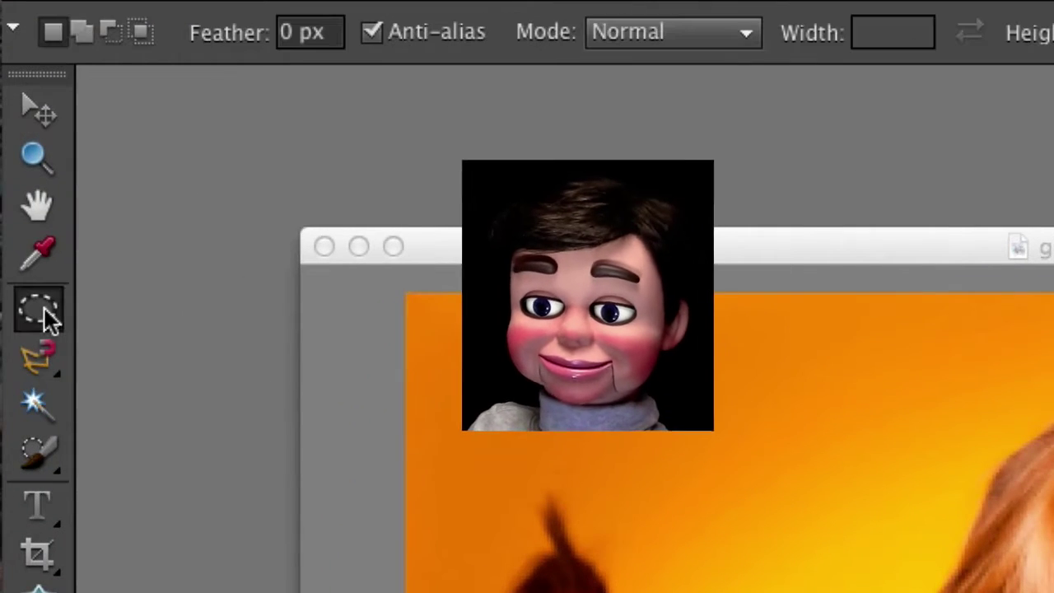
# Step: Select the man's face with an elliptical marquee and drag it into girl.jpg as Layer 1
pyautogui.click(43, 306)
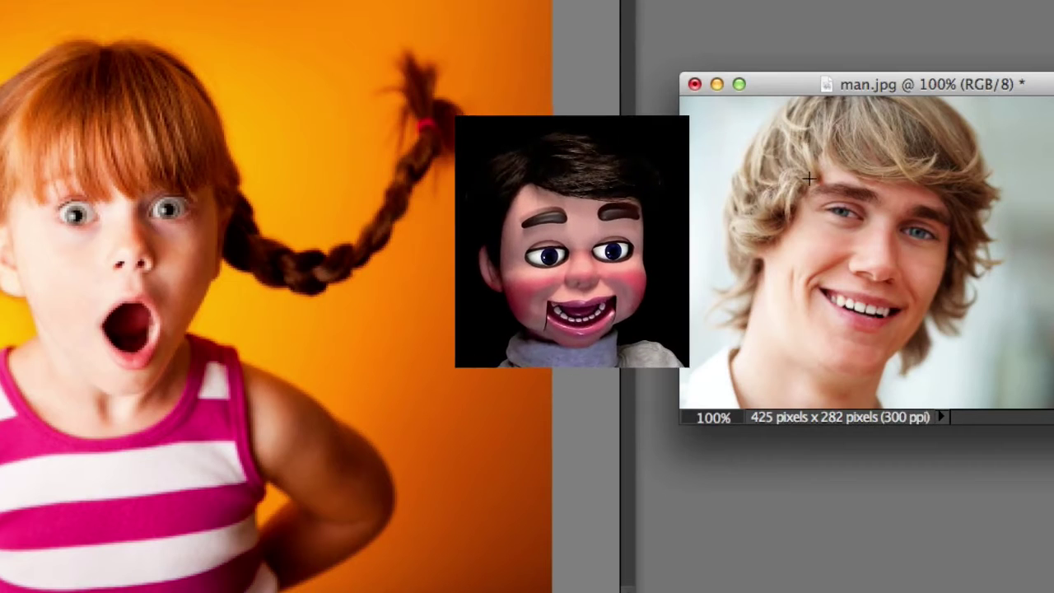
pyautogui.moveTo(884, 352); pyautogui.dragTo(945, 354)
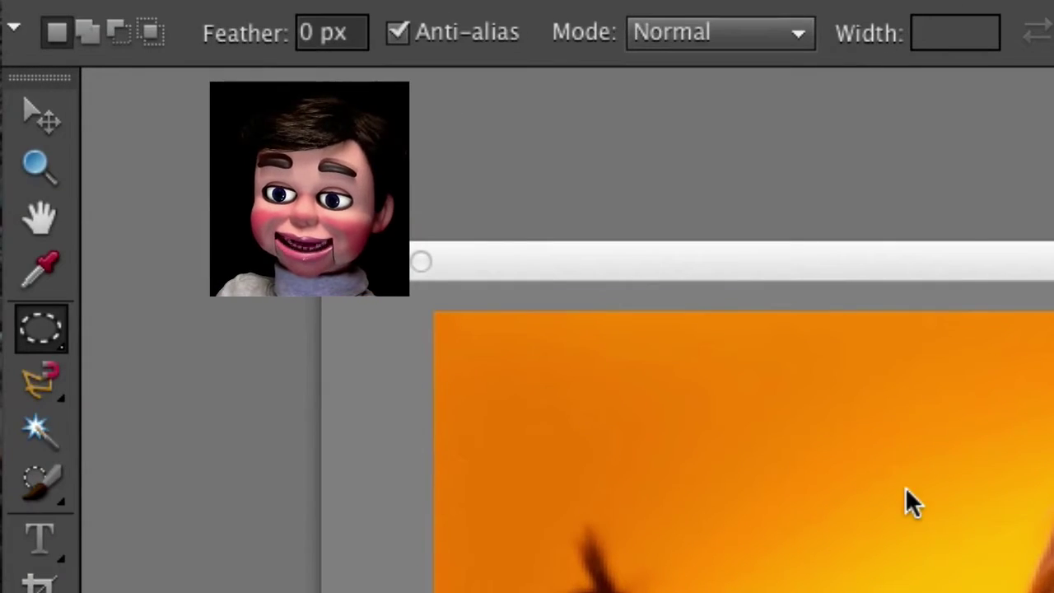
pyautogui.click(39, 128)
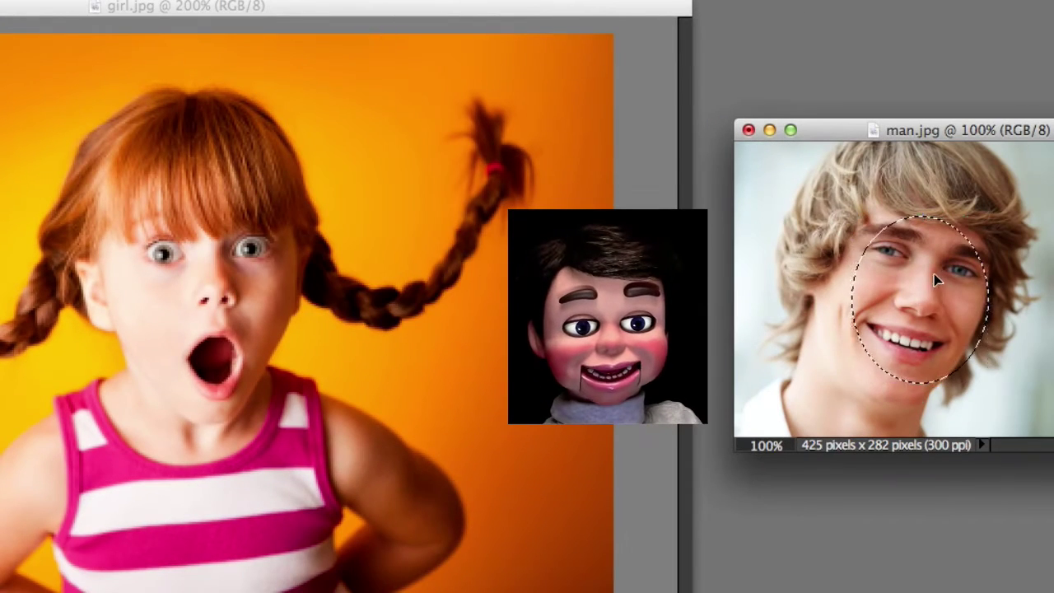
pyautogui.moveTo(934, 273); pyautogui.dragTo(491, 320)
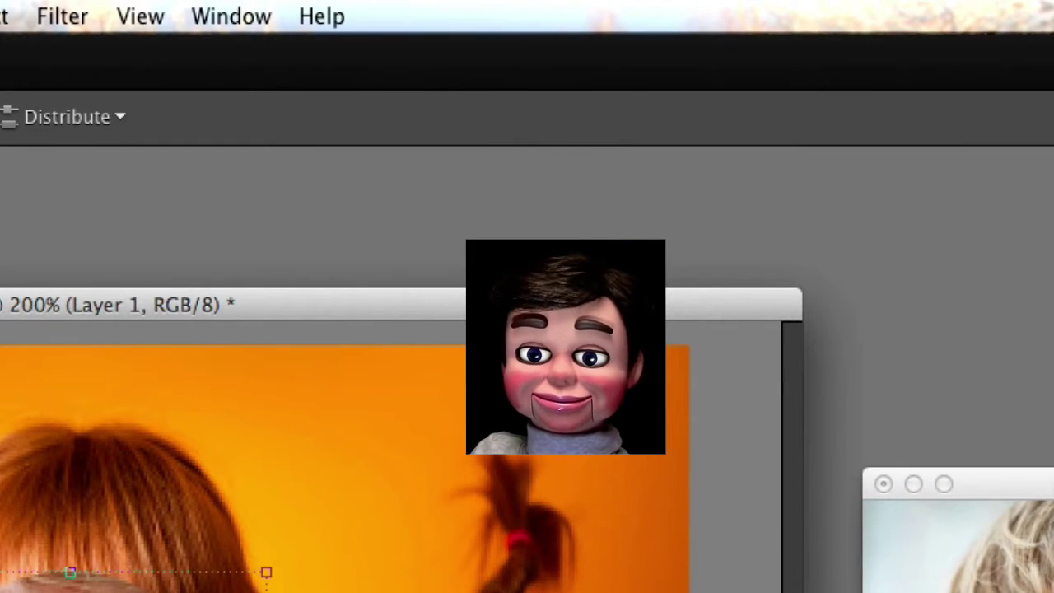
# Step: Show the Layers panel and place it beside the image
pyautogui.click(242, 23)
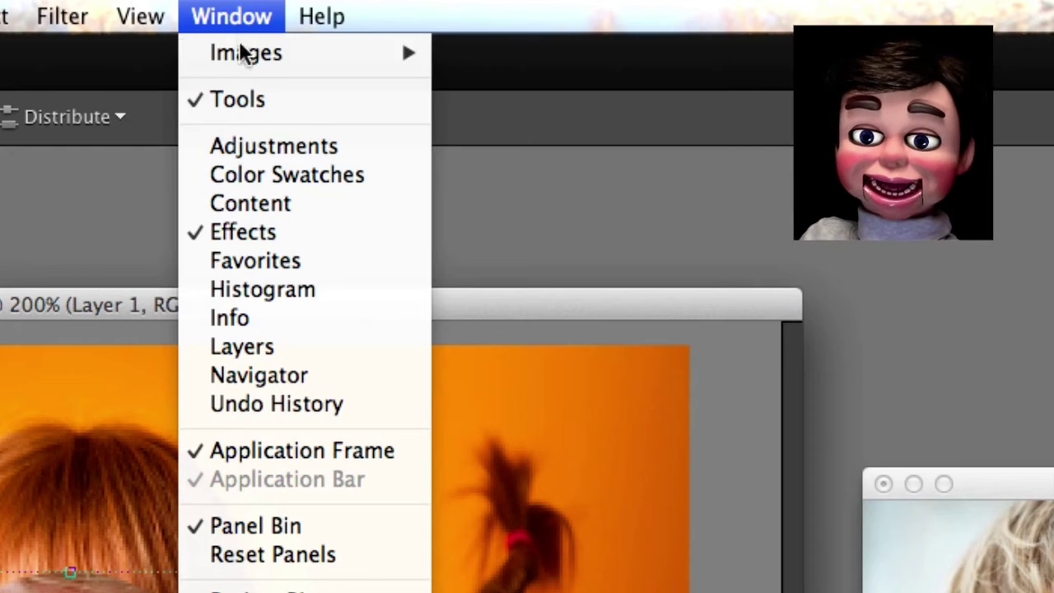
pyautogui.click(282, 341)
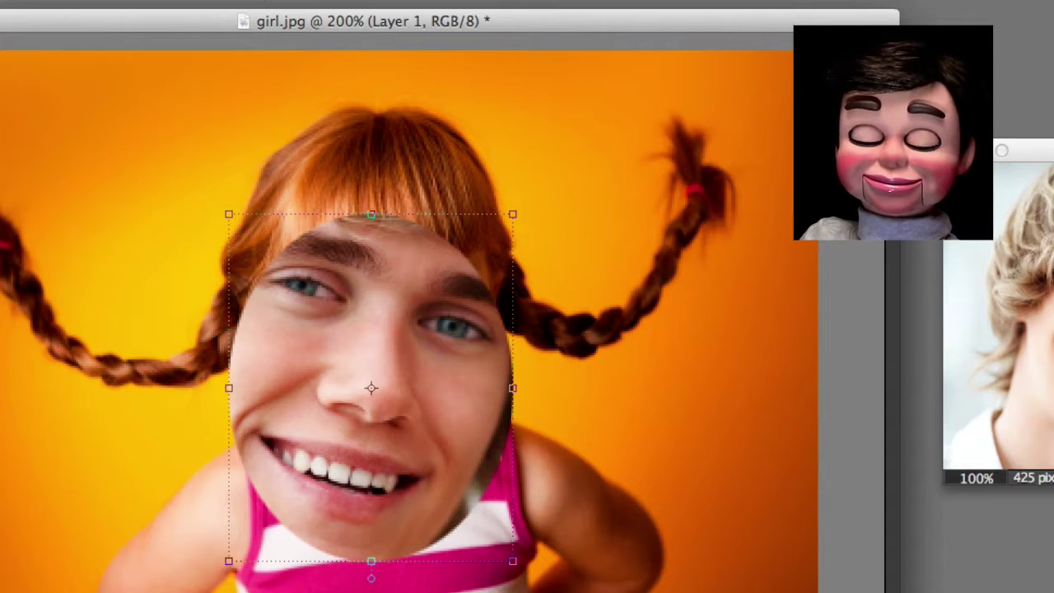
pyautogui.moveTo(1053, 189); pyautogui.dragTo(865, 193)
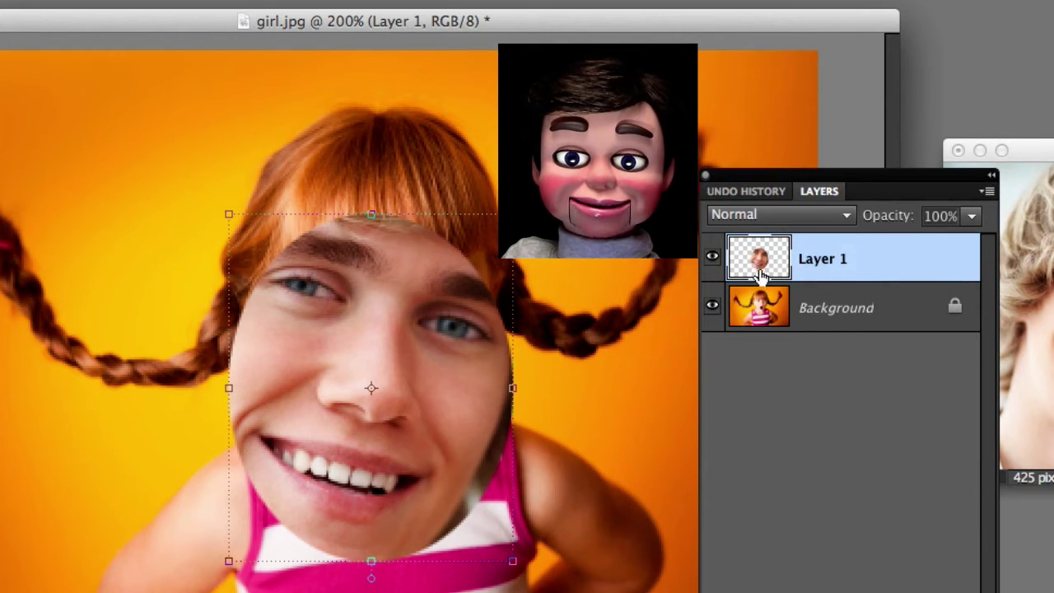
# Step: Lower Layer 1's opacity to 64% and minimize the man.jpg window
pyautogui.click(972, 216)
pyautogui.moveTo(972, 241); pyautogui.dragTo(935, 247)
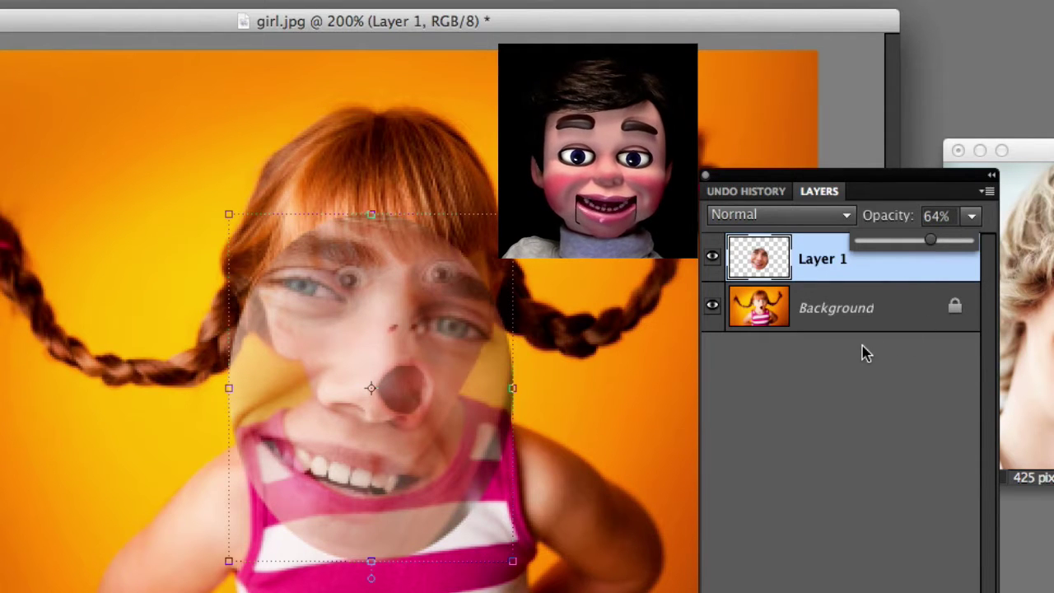
pyautogui.moveTo(760, 174); pyautogui.dragTo(991, 231)
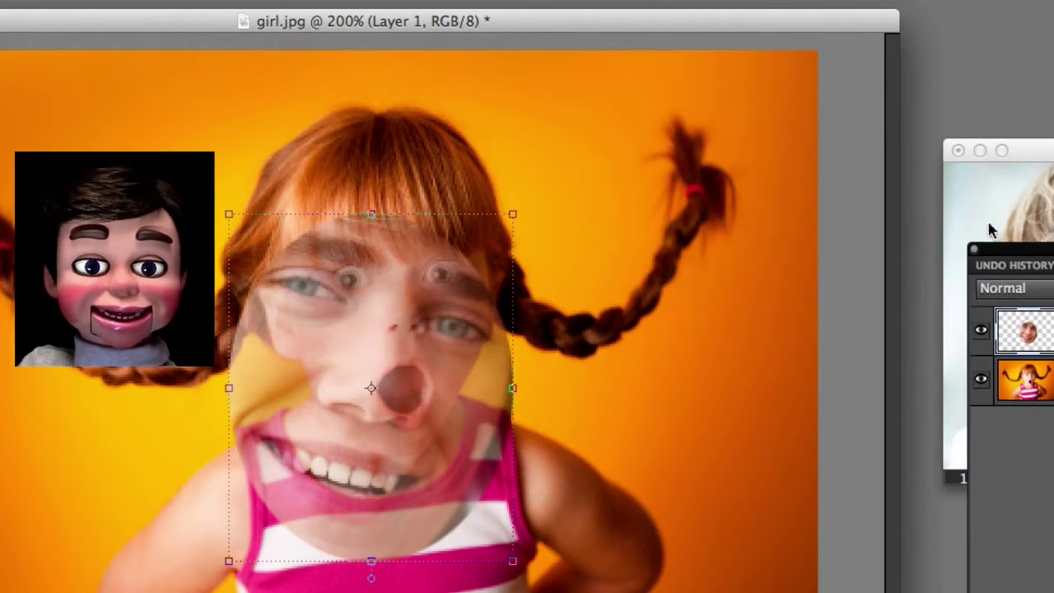
pyautogui.click(980, 150)
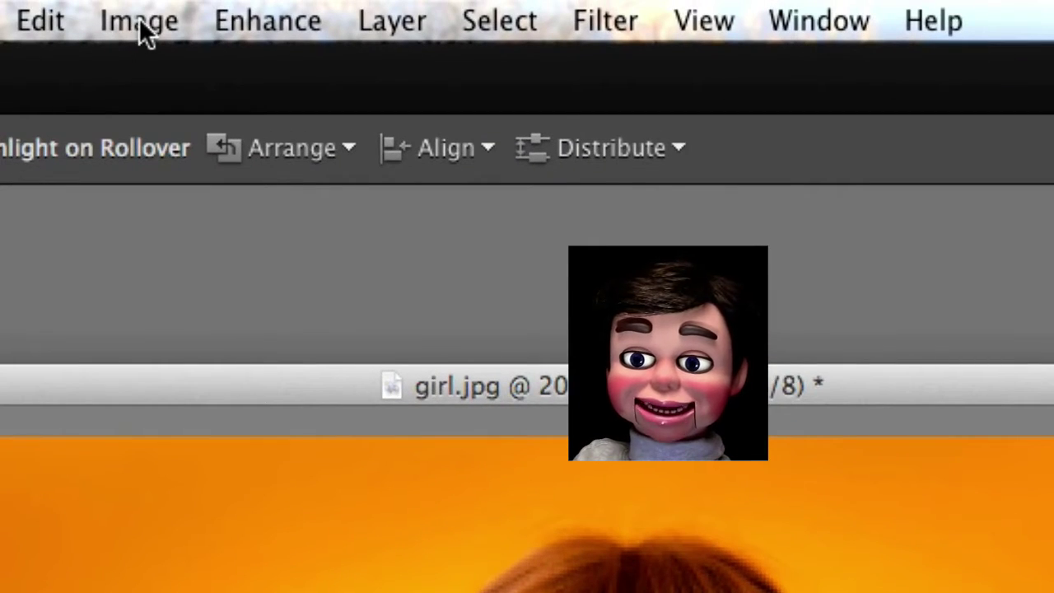
# Step: Free Transform the face layer, rotating and shrinking it over the girl's tilted face, then commit
pyautogui.click(140, 24)
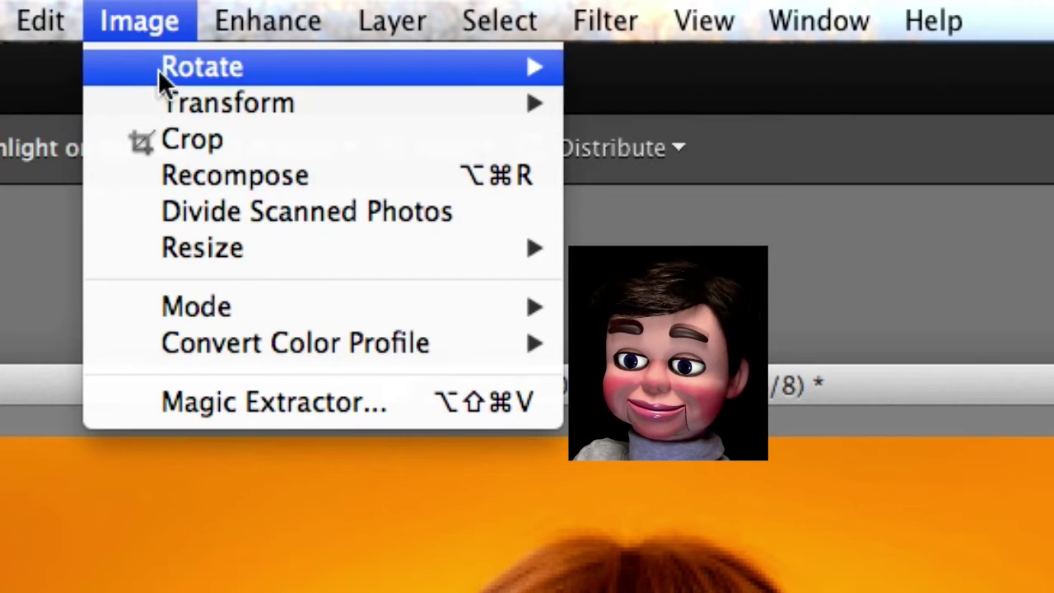
pyautogui.moveTo(168, 97)
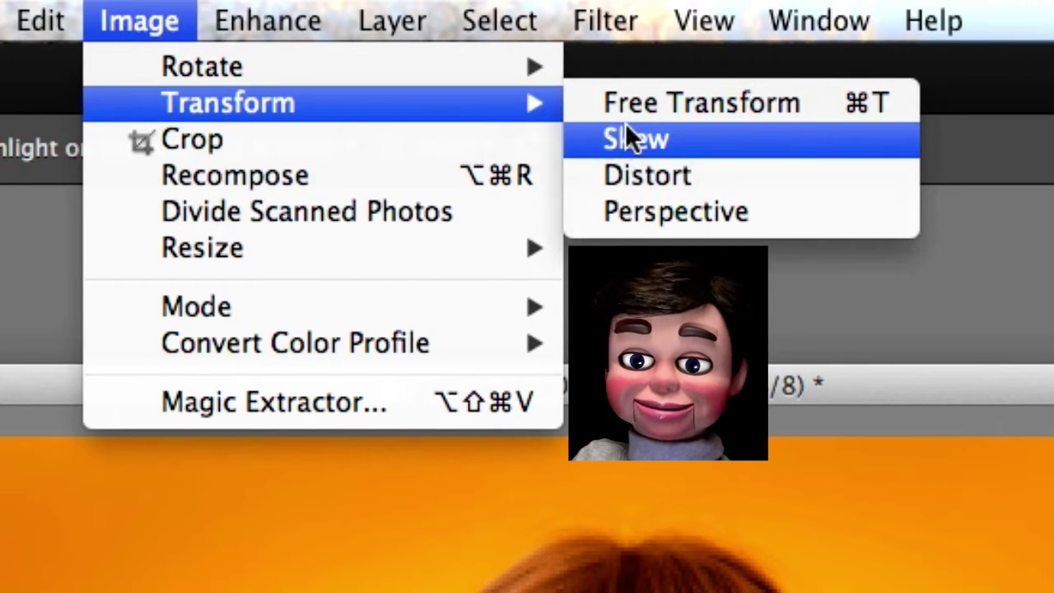
pyautogui.click(651, 104)
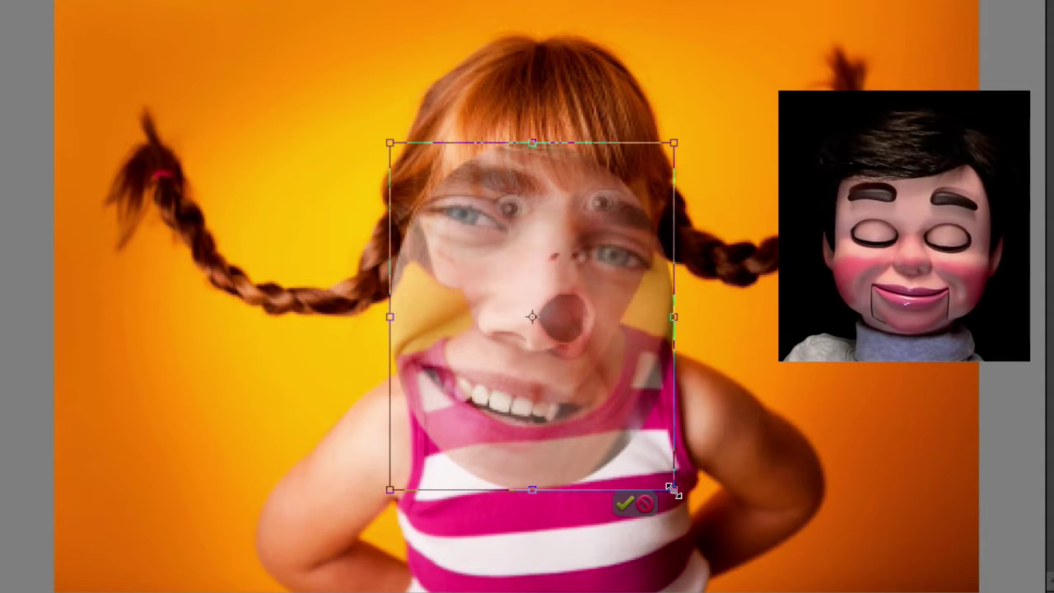
pyautogui.moveTo(691, 495); pyautogui.dragTo(616, 349)
pyautogui.moveTo(535, 322); pyautogui.dragTo(576, 340)
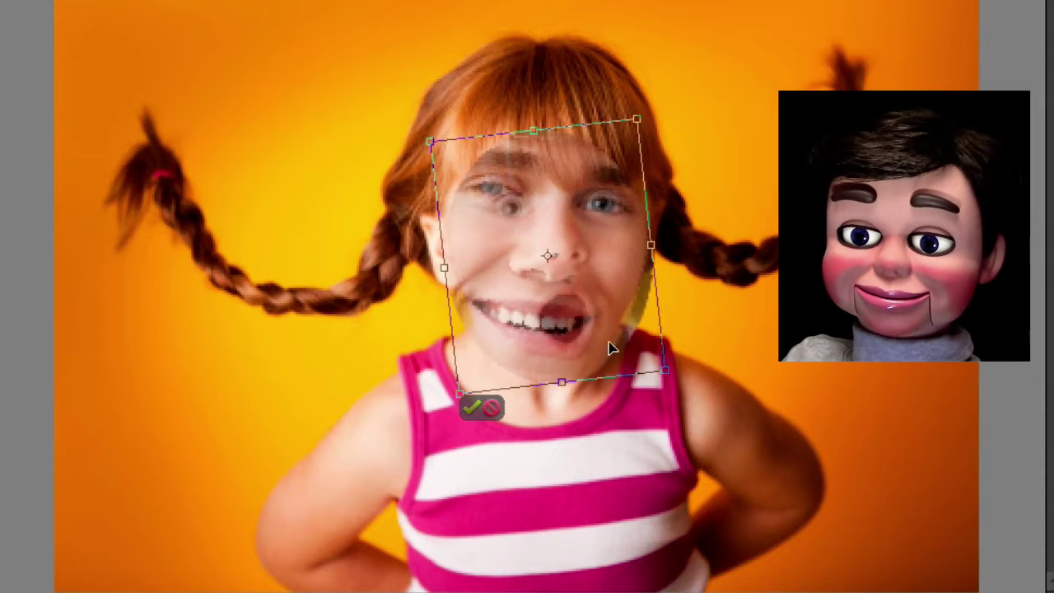
pyautogui.moveTo(677, 384); pyautogui.dragTo(631, 318)
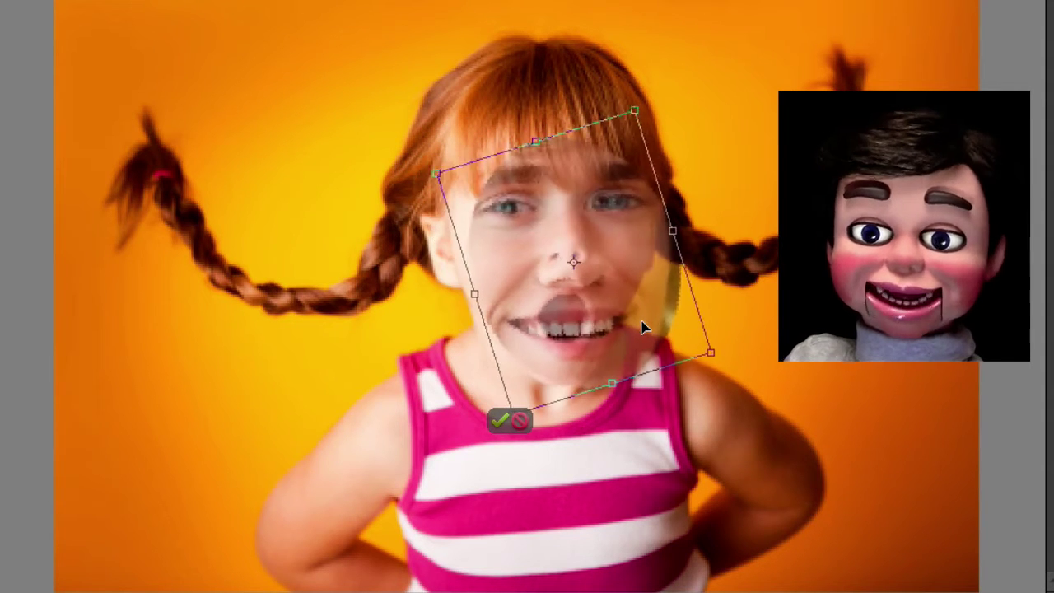
pyautogui.moveTo(706, 356); pyautogui.dragTo(684, 335)
pyautogui.moveTo(606, 311); pyautogui.dragTo(610, 312)
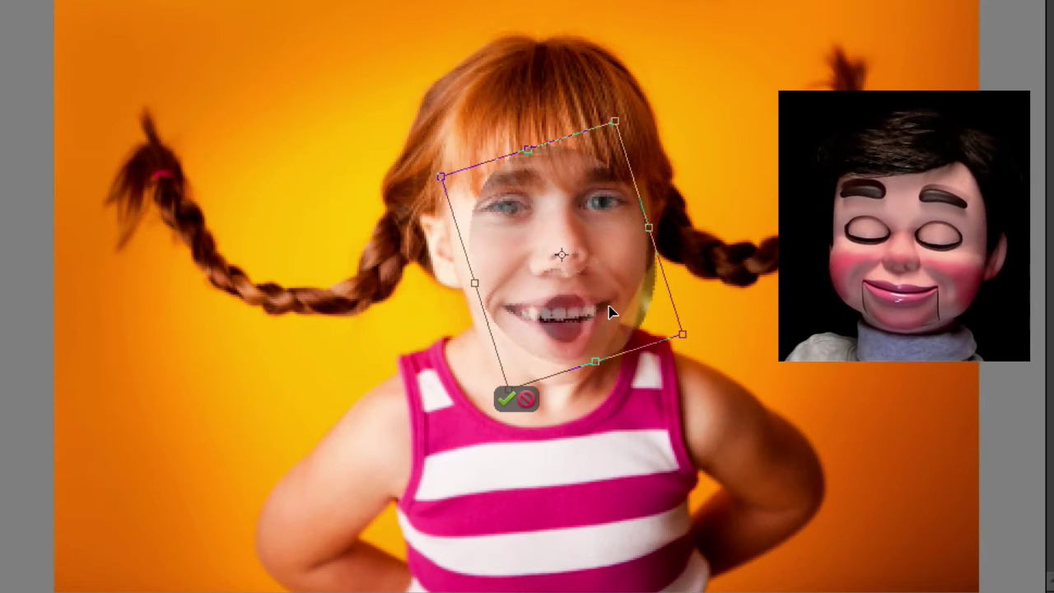
pyautogui.moveTo(680, 332); pyautogui.dragTo(675, 329)
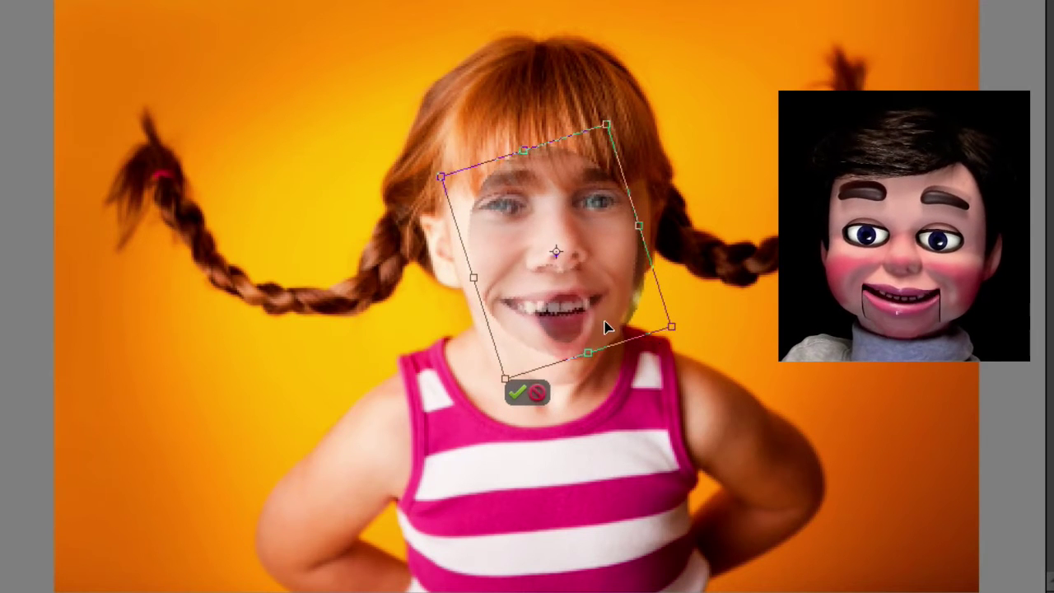
pyautogui.moveTo(607, 329); pyautogui.dragTo(610, 328)
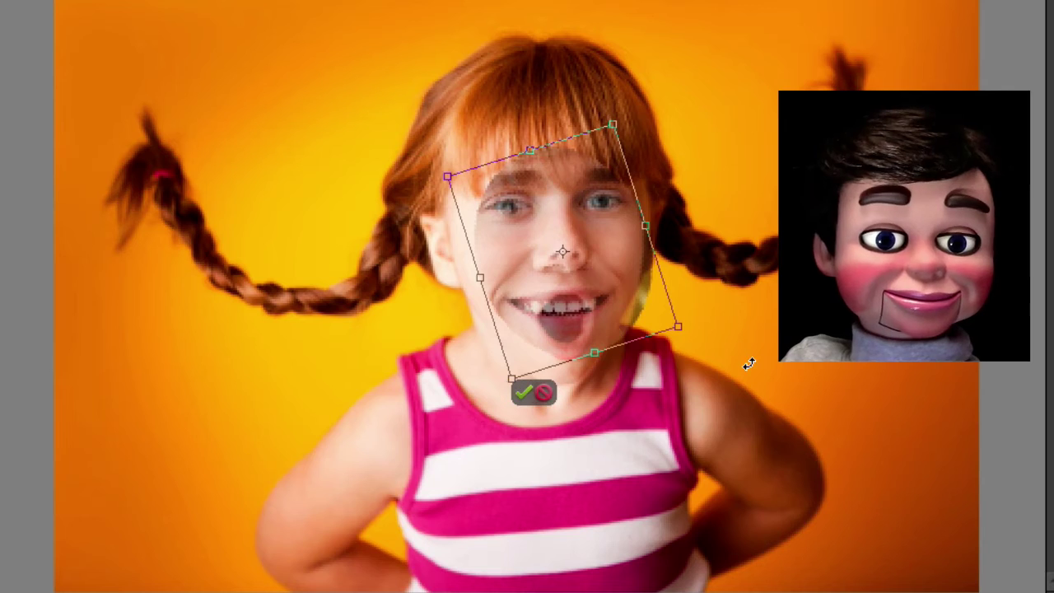
pyautogui.moveTo(701, 329); pyautogui.dragTo(702, 324)
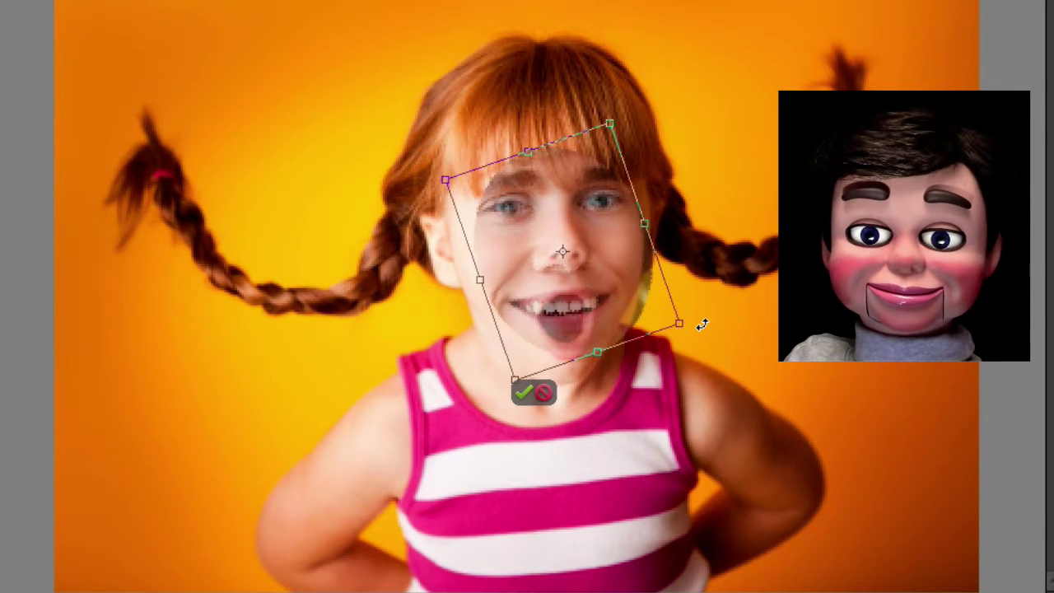
pyautogui.click(529, 399)
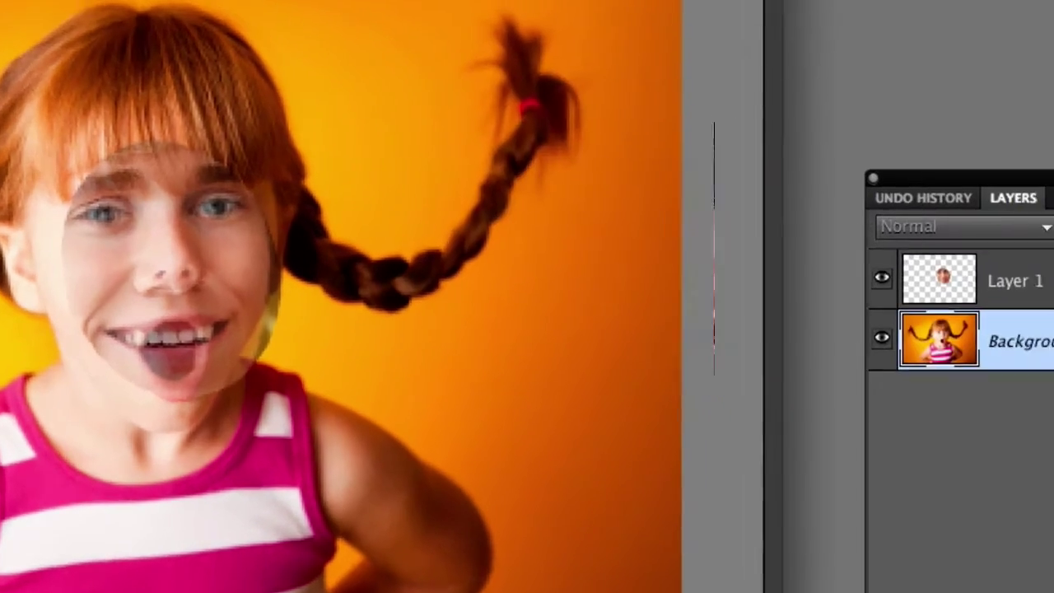
# Step: Restore Layer 1, the face layer, to 100% opacity
pyautogui.click(918, 323)
pyautogui.click(1027, 238)
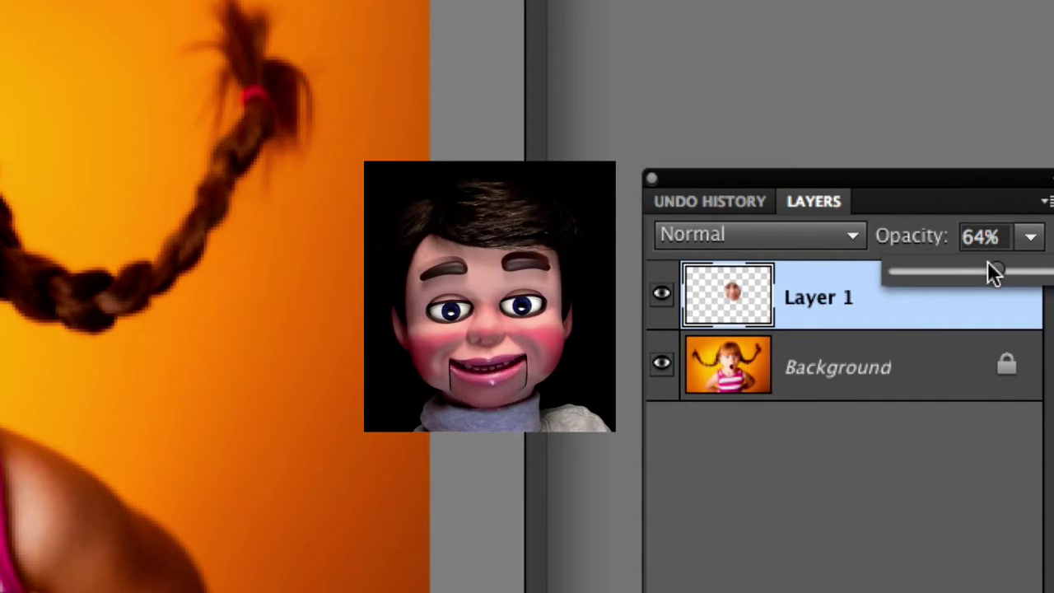
pyautogui.moveTo(996, 273); pyautogui.dragTo(1050, 273)
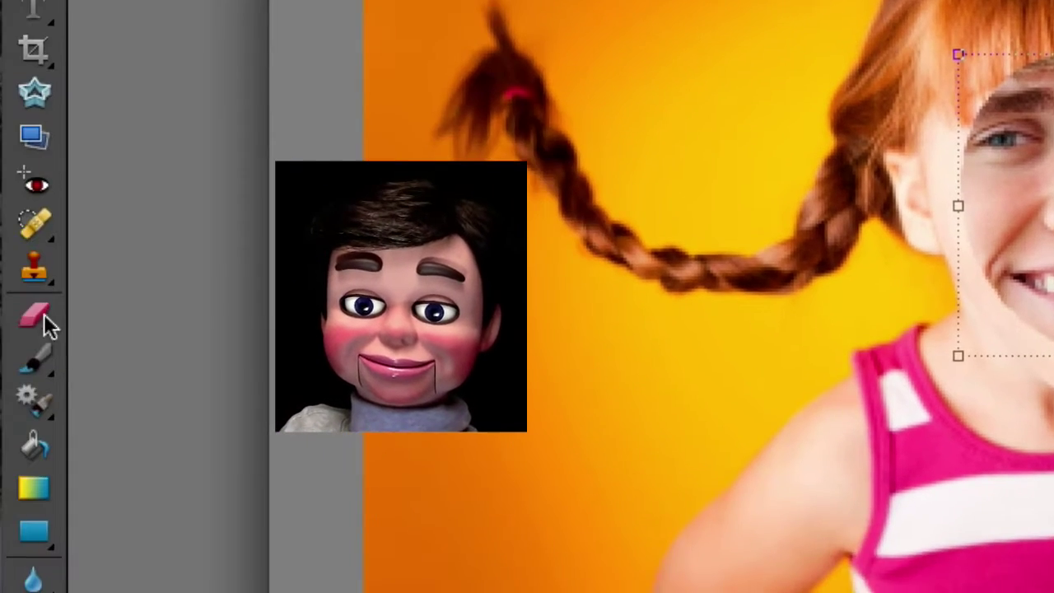
# Step: Erase the pale halo along the face's cheek and jaw with a 36%-opacity eraser
pyautogui.click(36, 315)
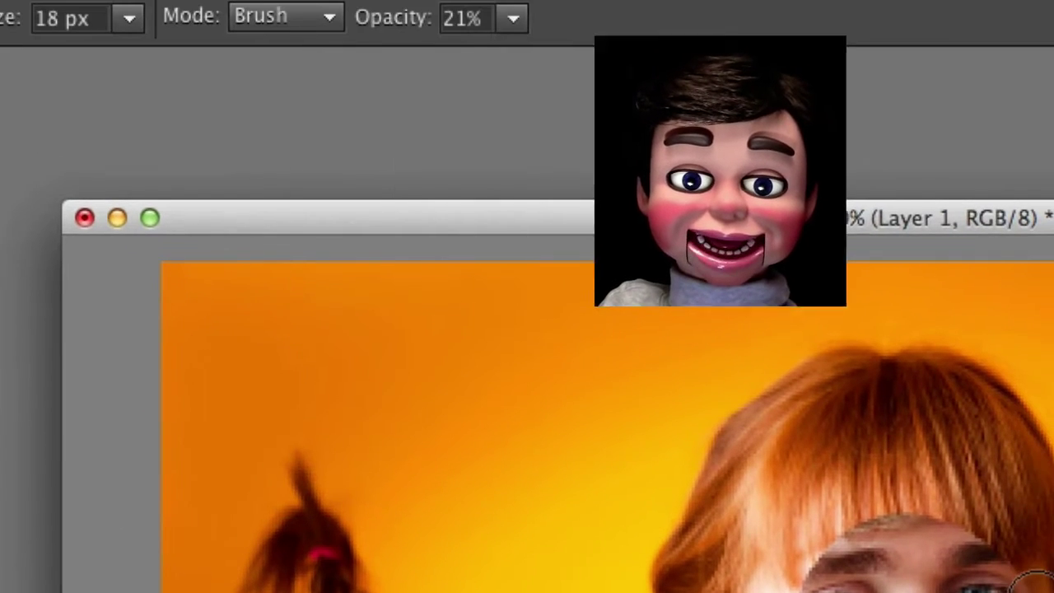
pyautogui.click(512, 18)
pyautogui.moveTo(510, 55)
pyautogui.mouseDown()
pyautogui.moveTo(537, 55)
pyautogui.moveTo(510, 51)
pyautogui.mouseUp()
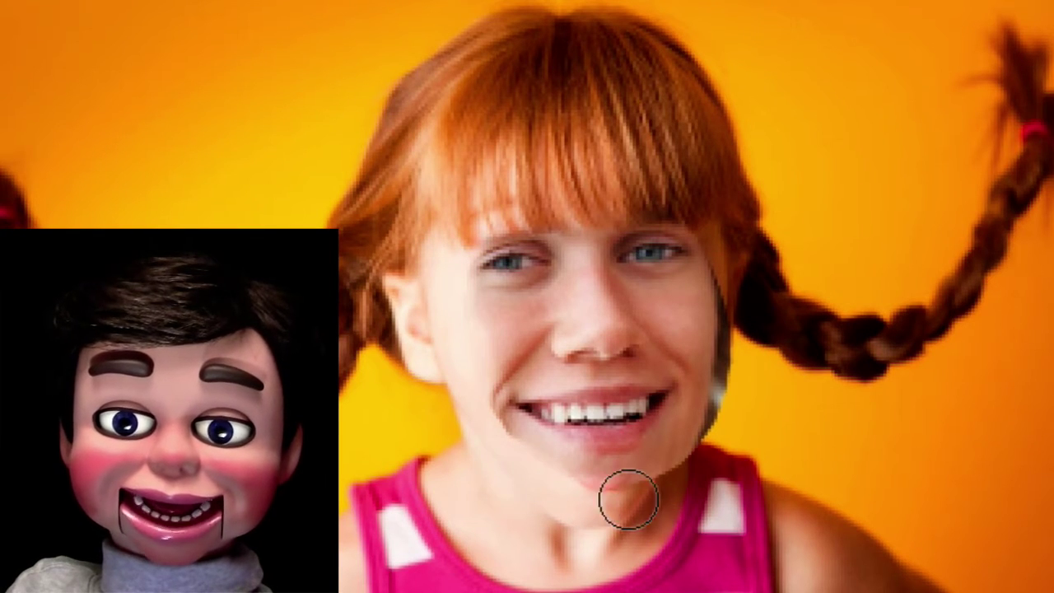
pyautogui.moveTo(732, 311); pyautogui.dragTo(725, 379)
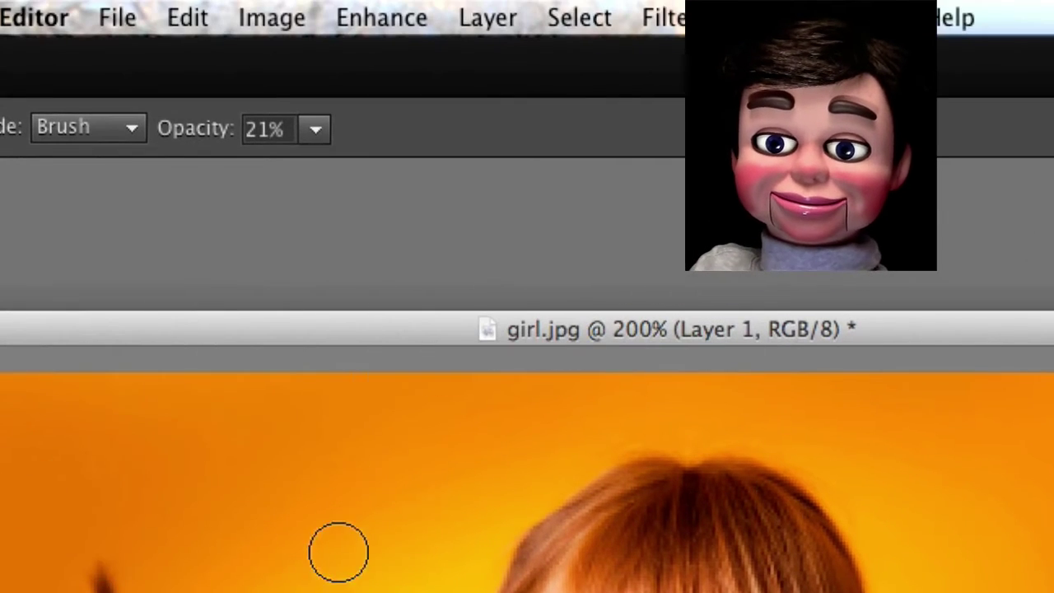
# Step: Stretch the face layer taller with Free Transform, from the girl's forehead to chin, and apply it
pyautogui.press('v')
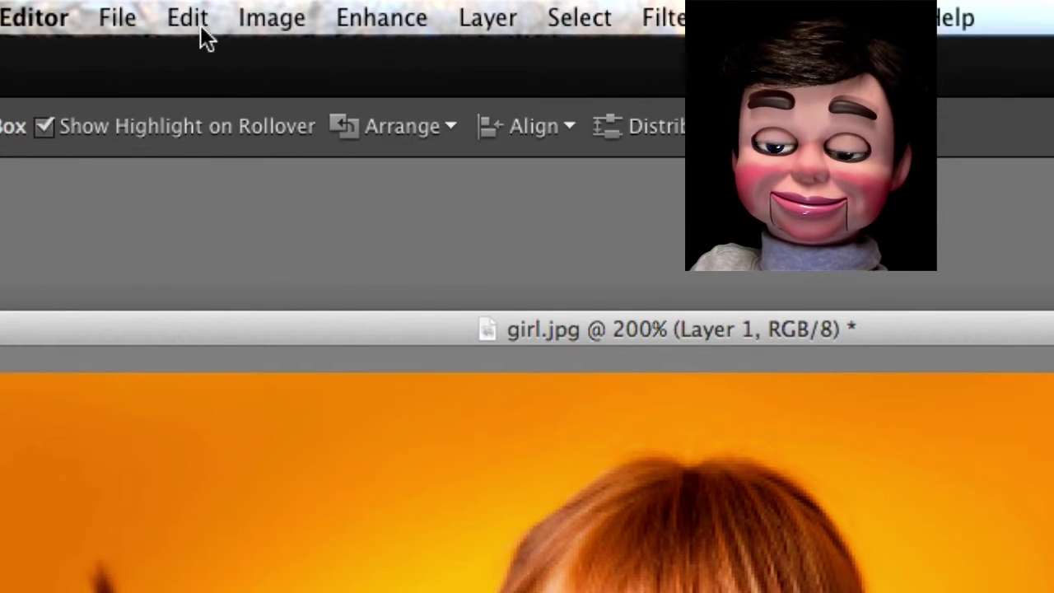
pyautogui.click(247, 19)
pyautogui.moveTo(383, 90)
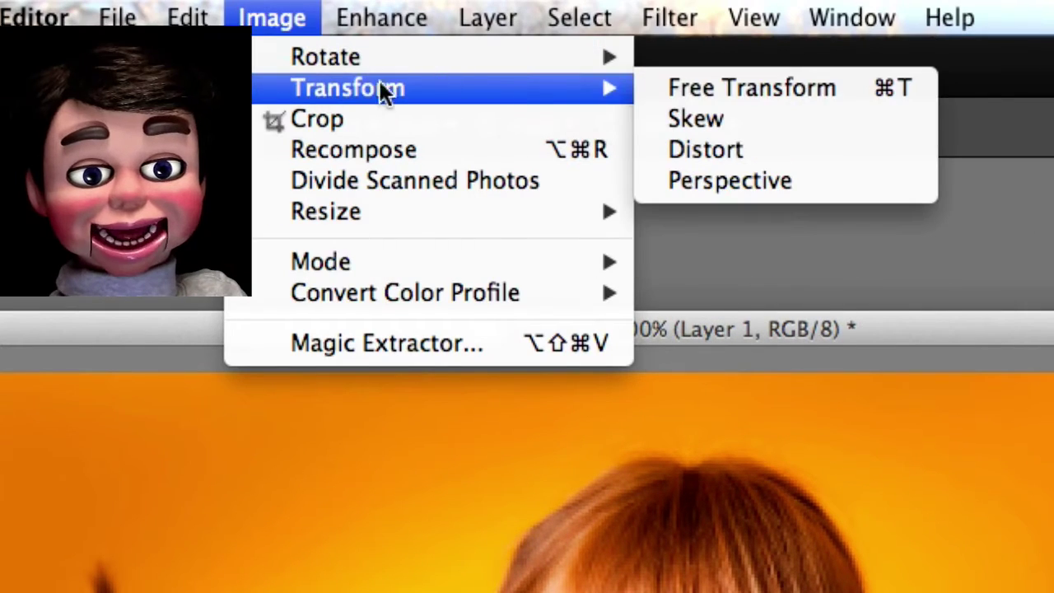
pyautogui.click(655, 88)
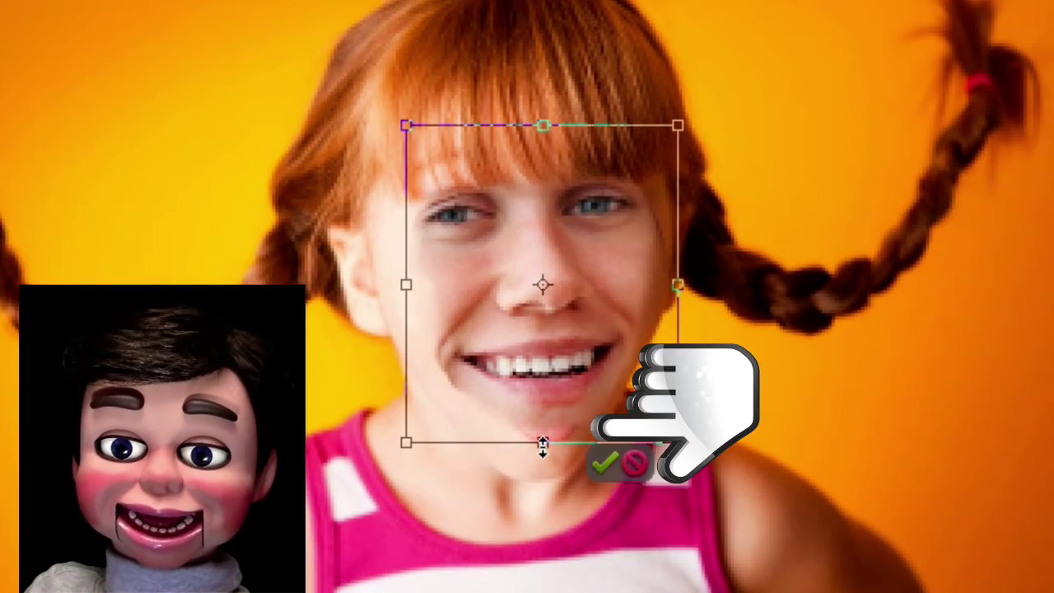
pyautogui.moveTo(543, 445); pyautogui.dragTo(544, 469)
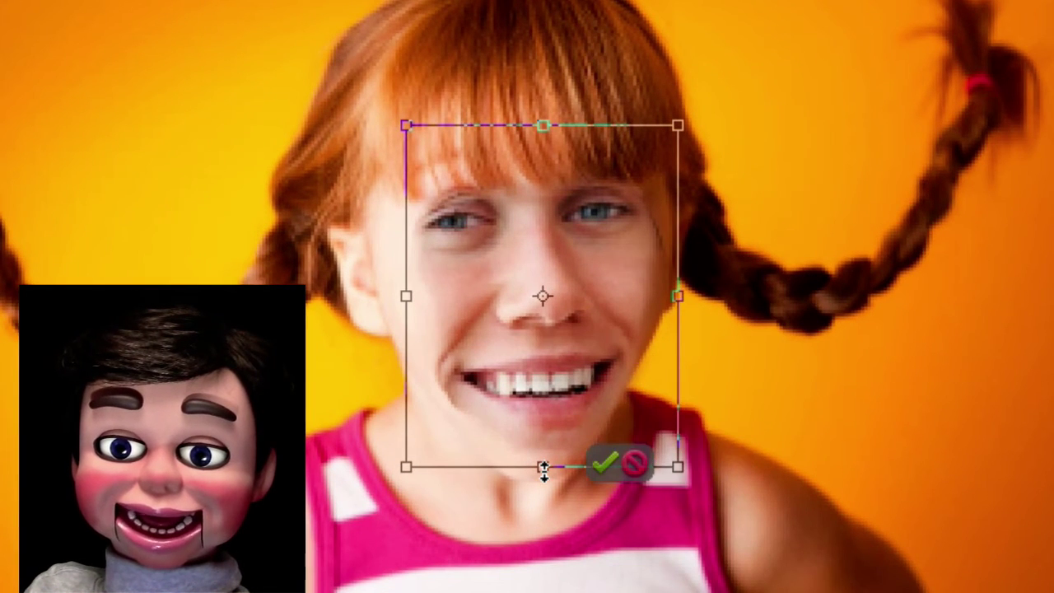
pyautogui.moveTo(537, 126); pyautogui.dragTo(550, 110)
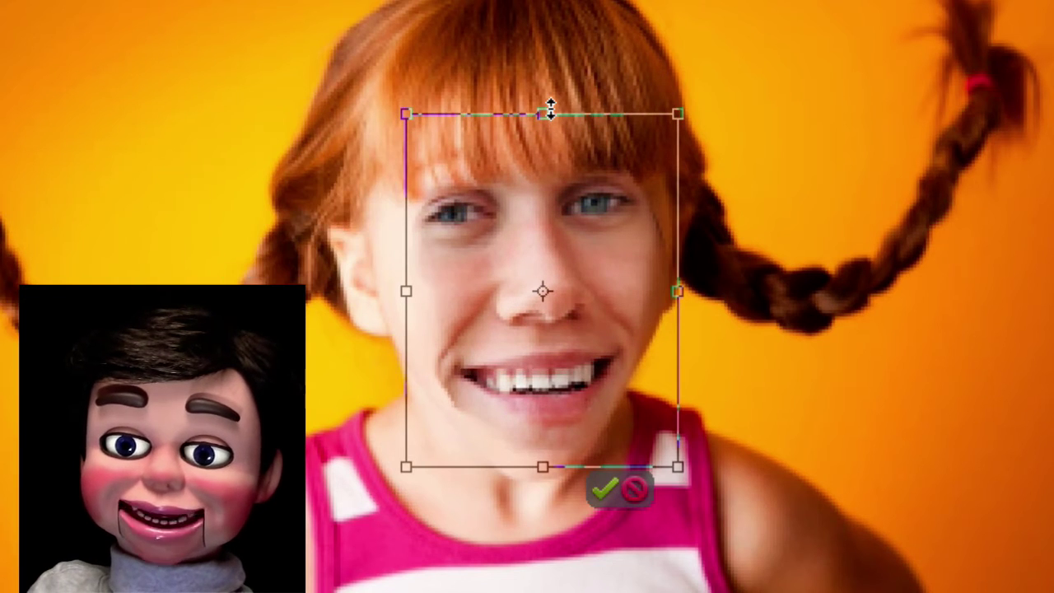
pyautogui.click(610, 489)
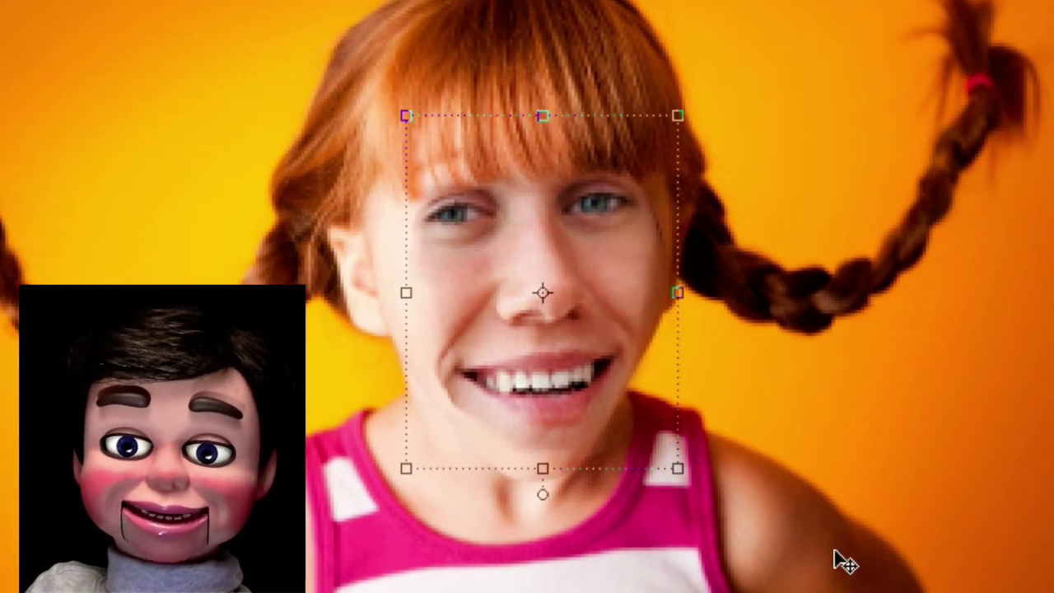
pyautogui.hotkey('ctrl', 'd')
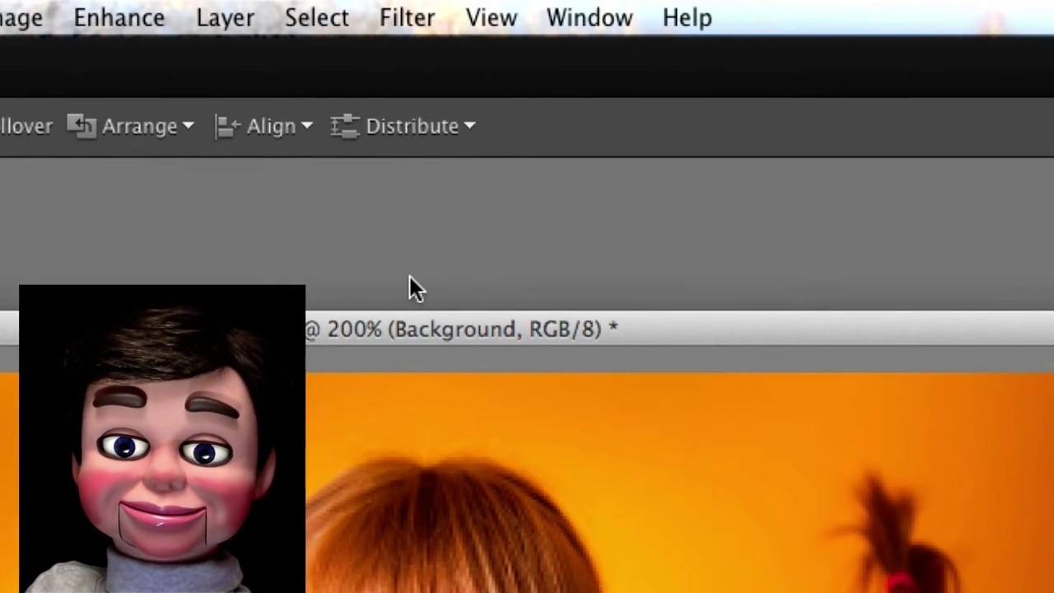
# Step: Set the face layer's Brightness to 32 in Brightness/Contrast and apply it
pyautogui.click(131, 25)
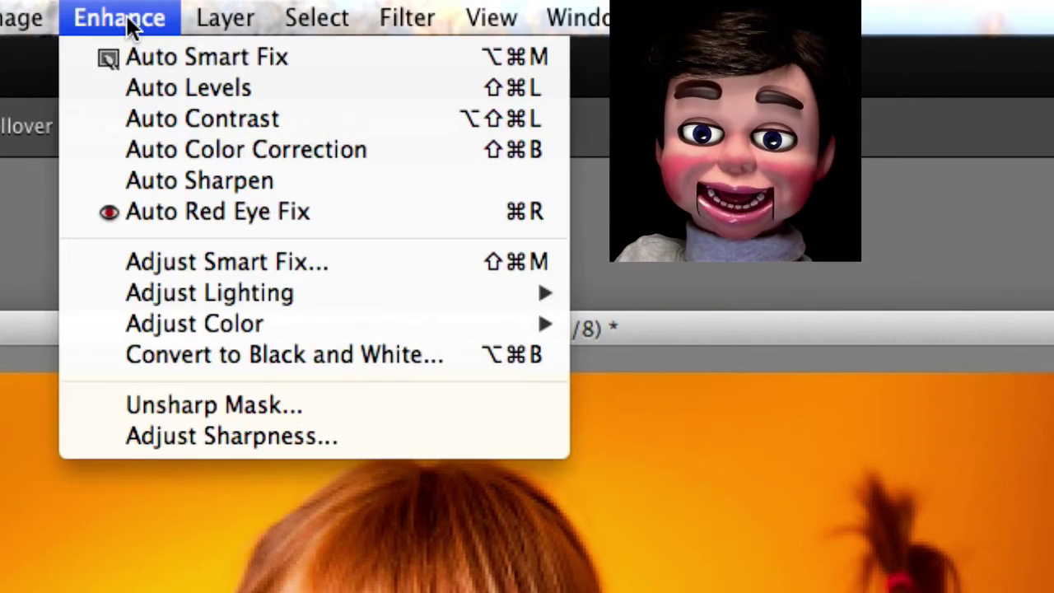
pyautogui.moveTo(306, 294)
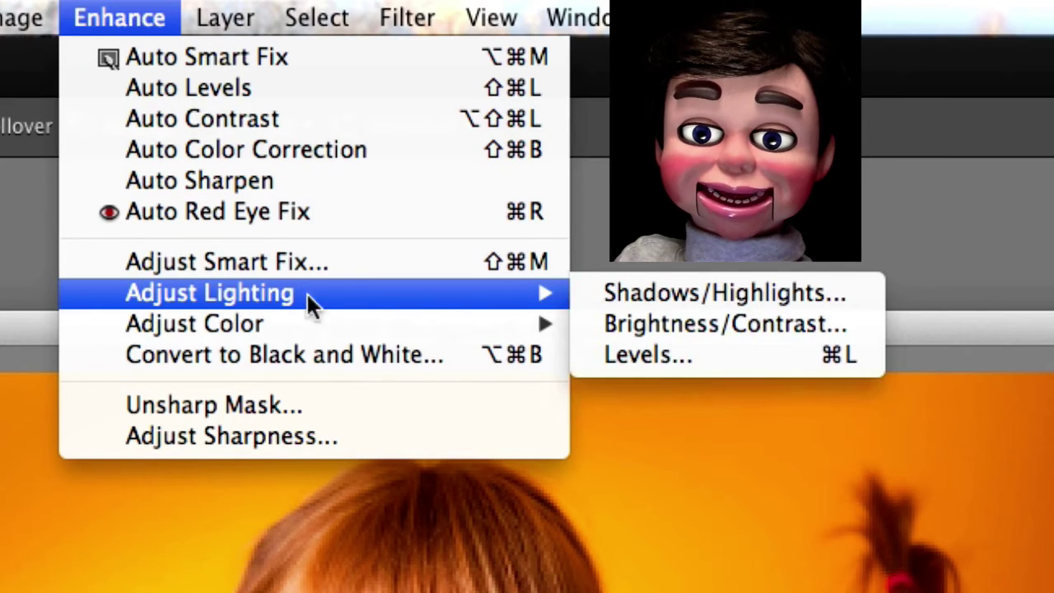
pyautogui.click(667, 324)
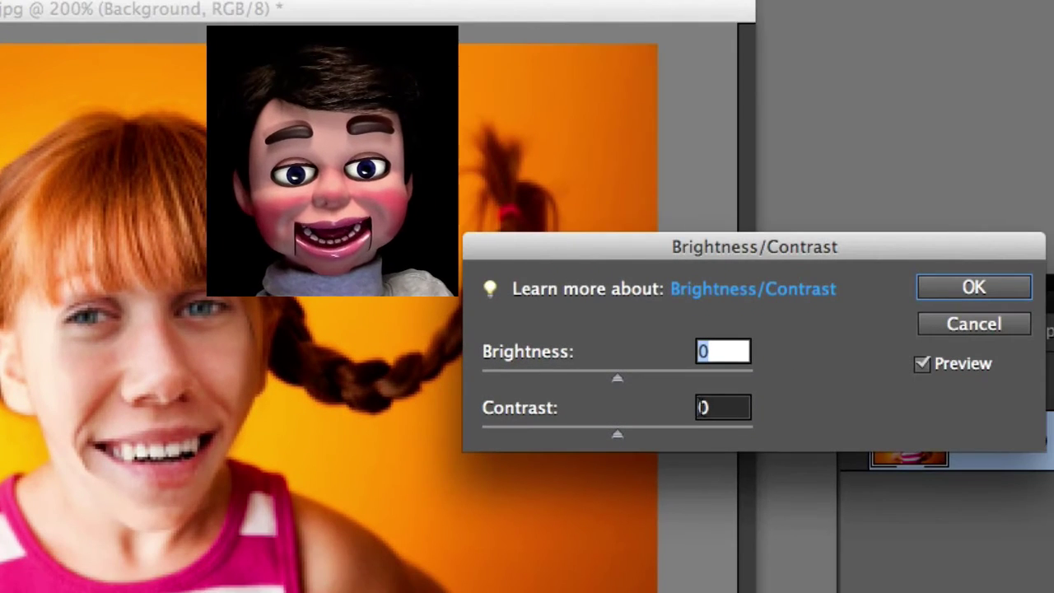
pyautogui.moveTo(617, 378); pyautogui.dragTo(628, 379)
pyautogui.moveTo(679, 249); pyautogui.dragTo(520, 280)
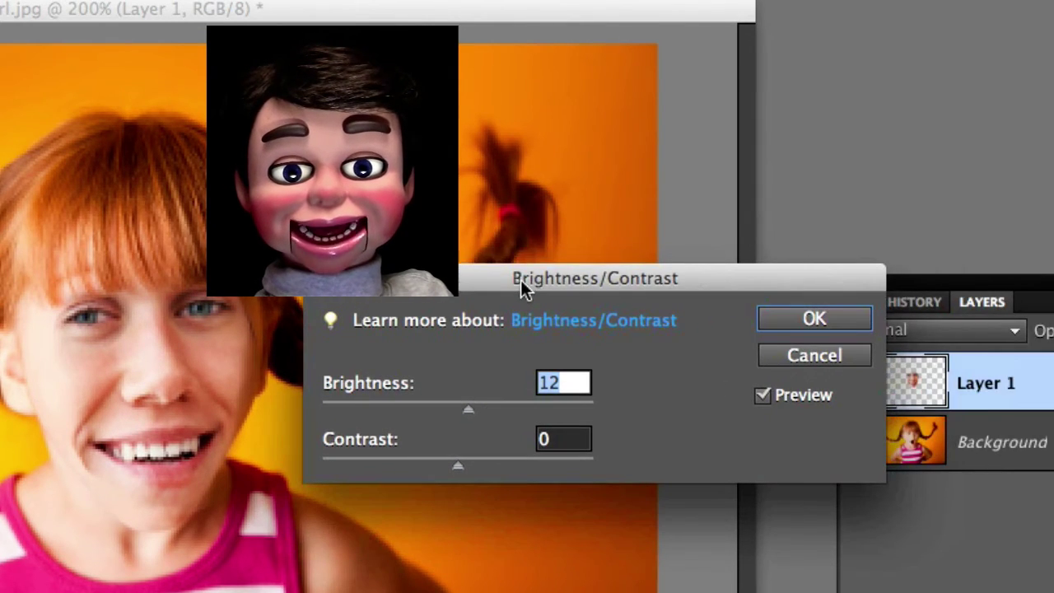
pyautogui.moveTo(468, 411)
pyautogui.mouseDown()
pyautogui.moveTo(451, 416)
pyautogui.moveTo(485, 416)
pyautogui.mouseUp()
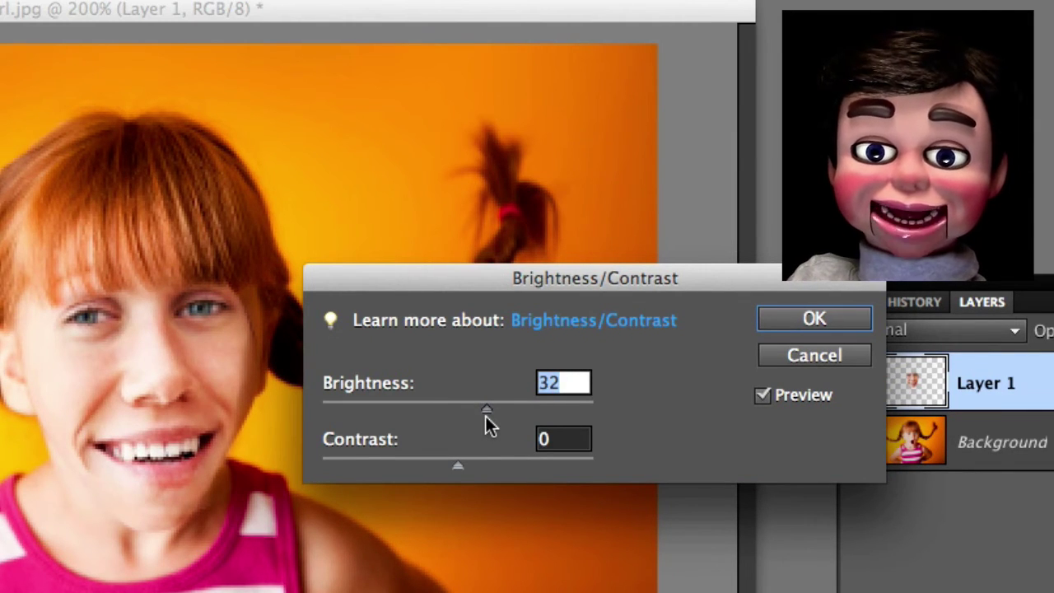
pyautogui.click(784, 321)
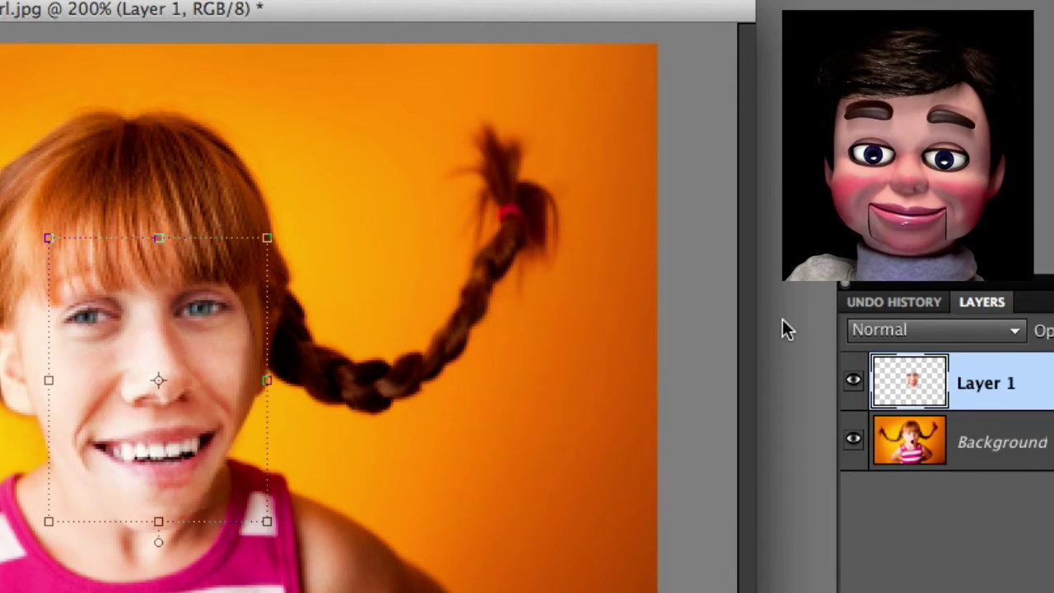